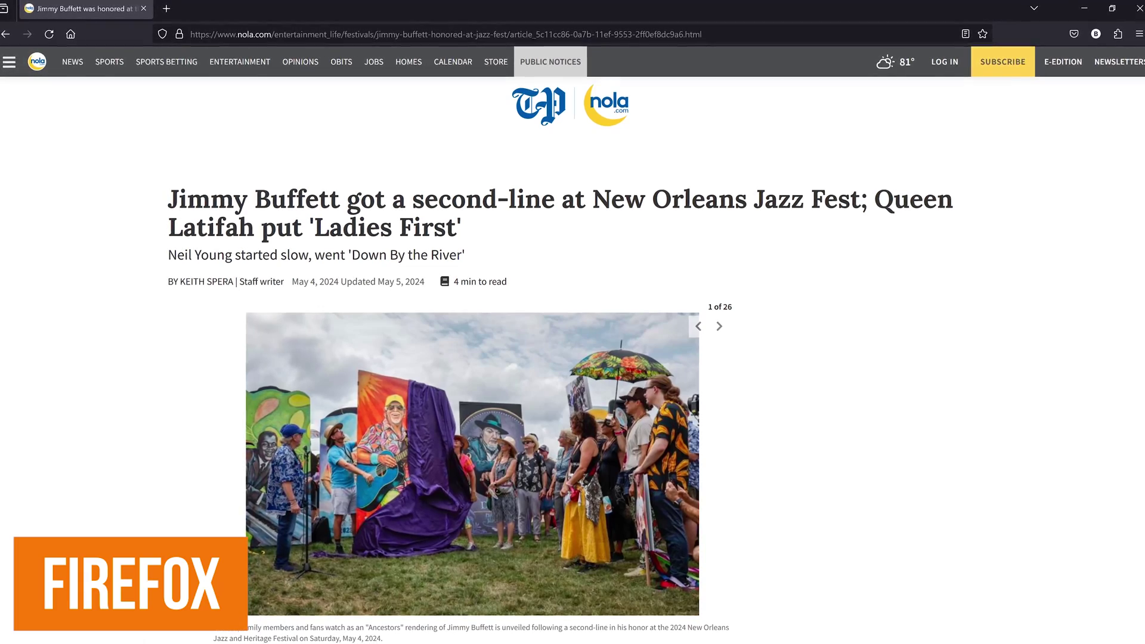
# Take a Firefox full-page screenshot of the Jazz Fest article and scroll through the preview.
pyautogui.rightClick(826, 302)
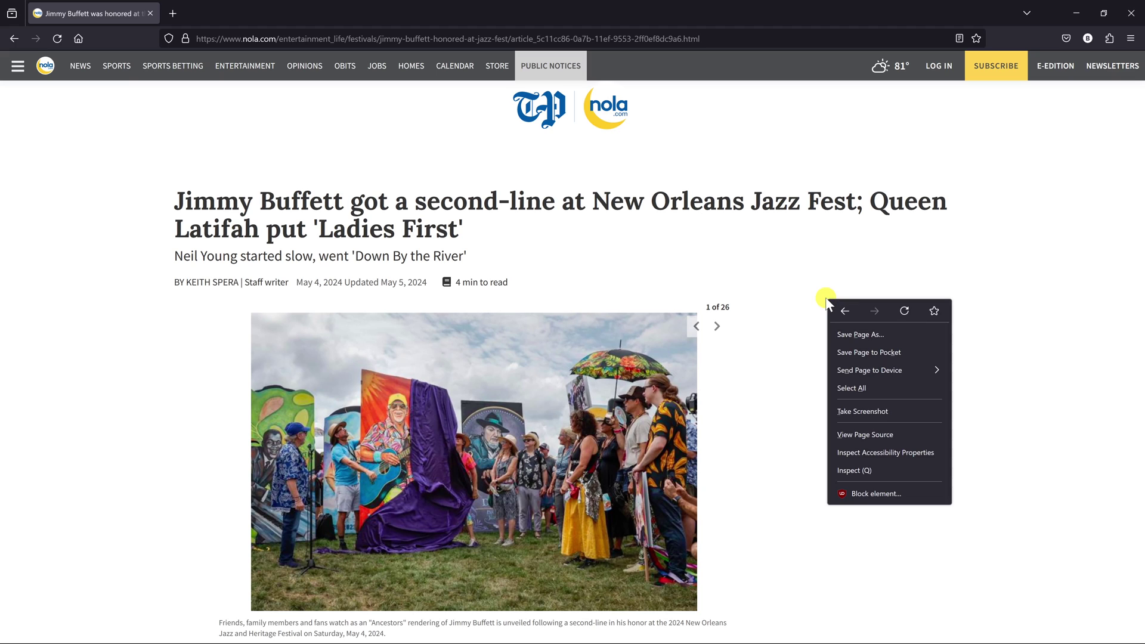
pyautogui.click(859, 411)
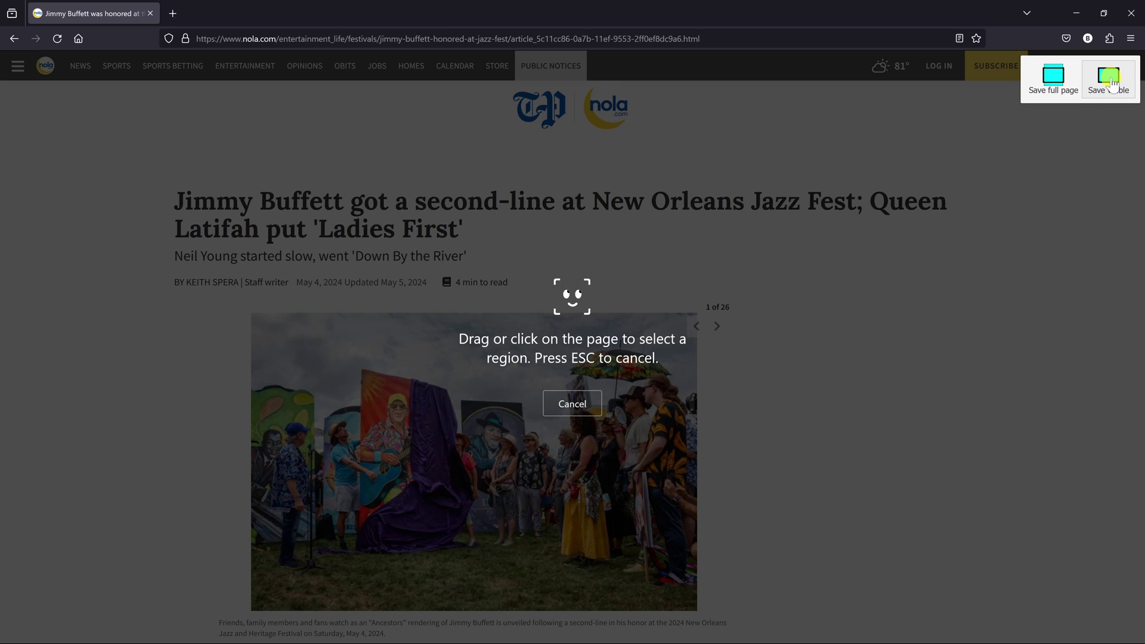
pyautogui.click(1051, 90)
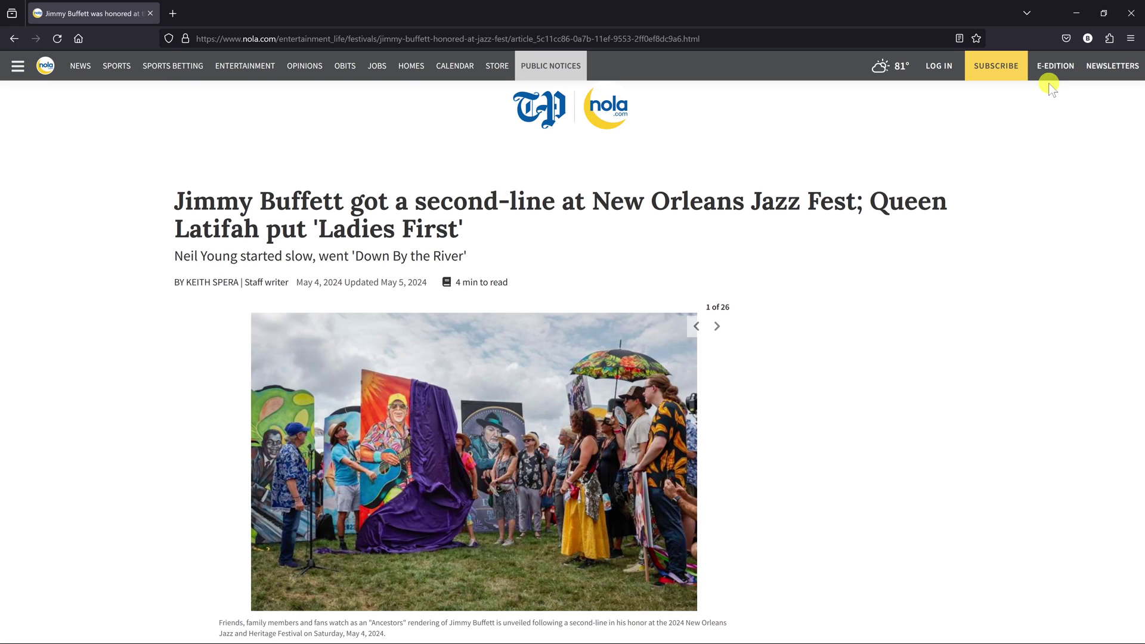
pyautogui.scroll(-5, 956, 246)
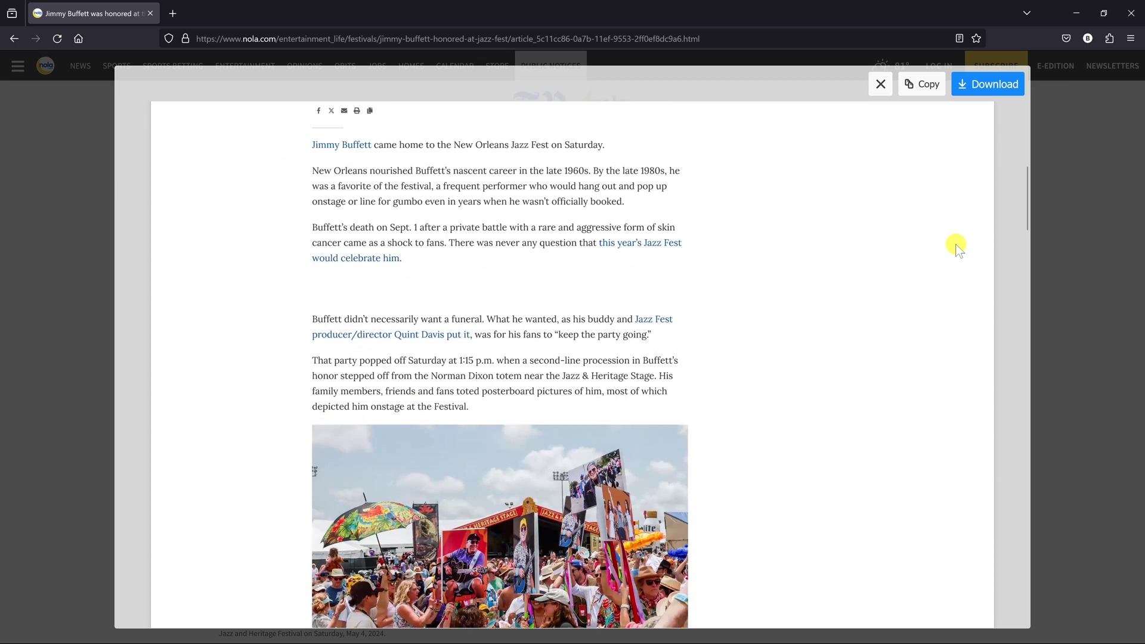
pyautogui.scroll(-5, 956, 245)
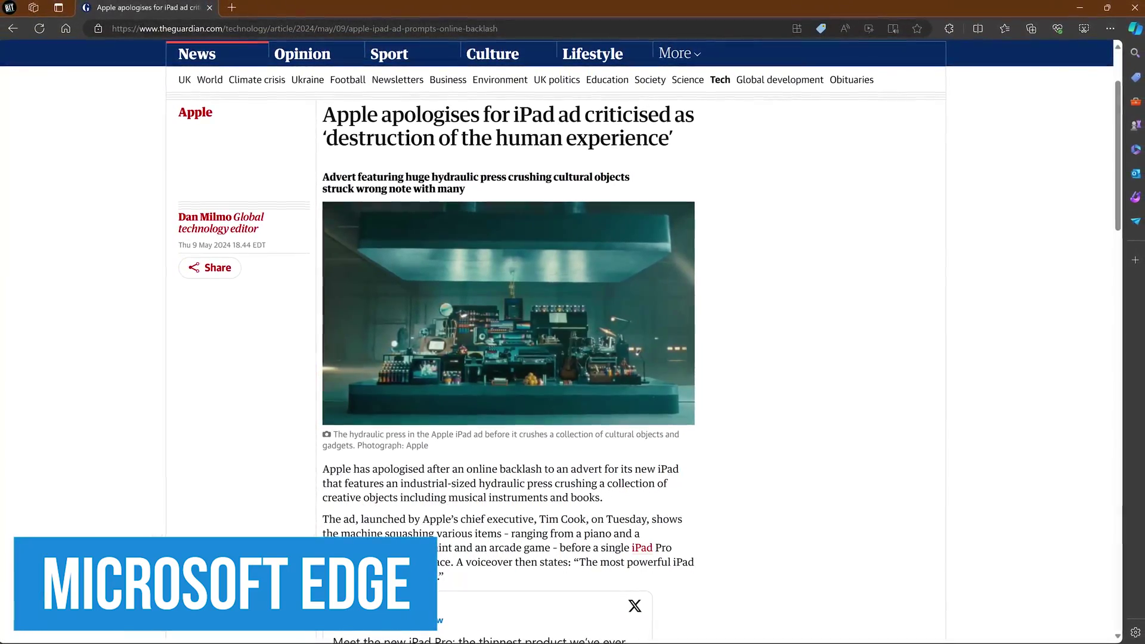
# Capture the whole Guardian iPad ad article with Edge's screenshot tool and select Erase in the editor.
pyautogui.rightClick(779, 258)
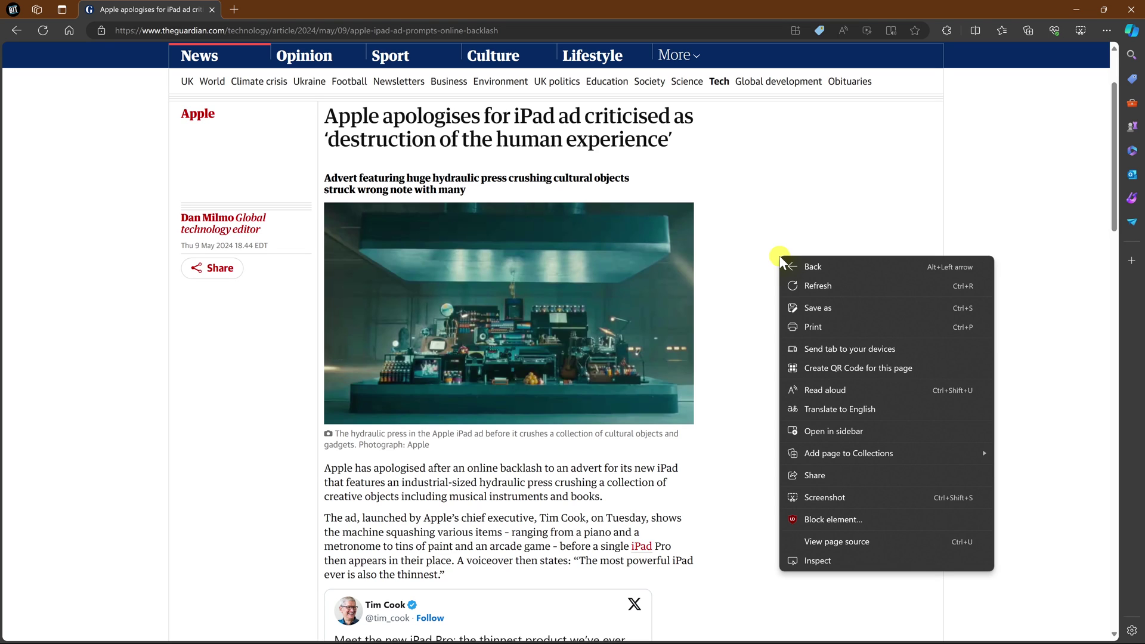
pyautogui.click(845, 494)
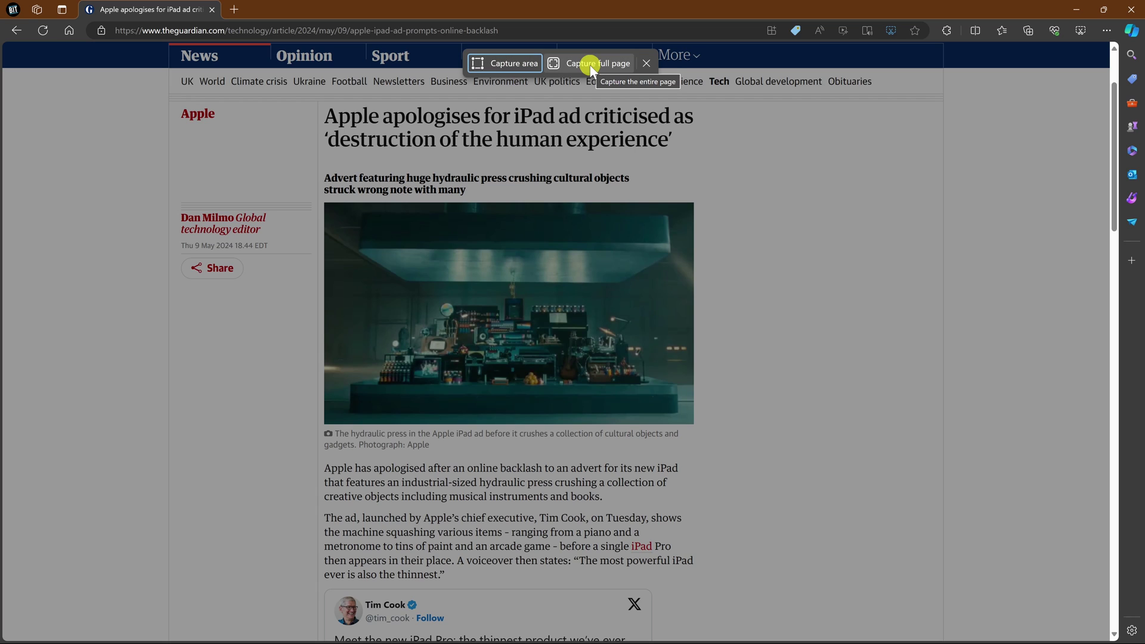
pyautogui.click(654, 63)
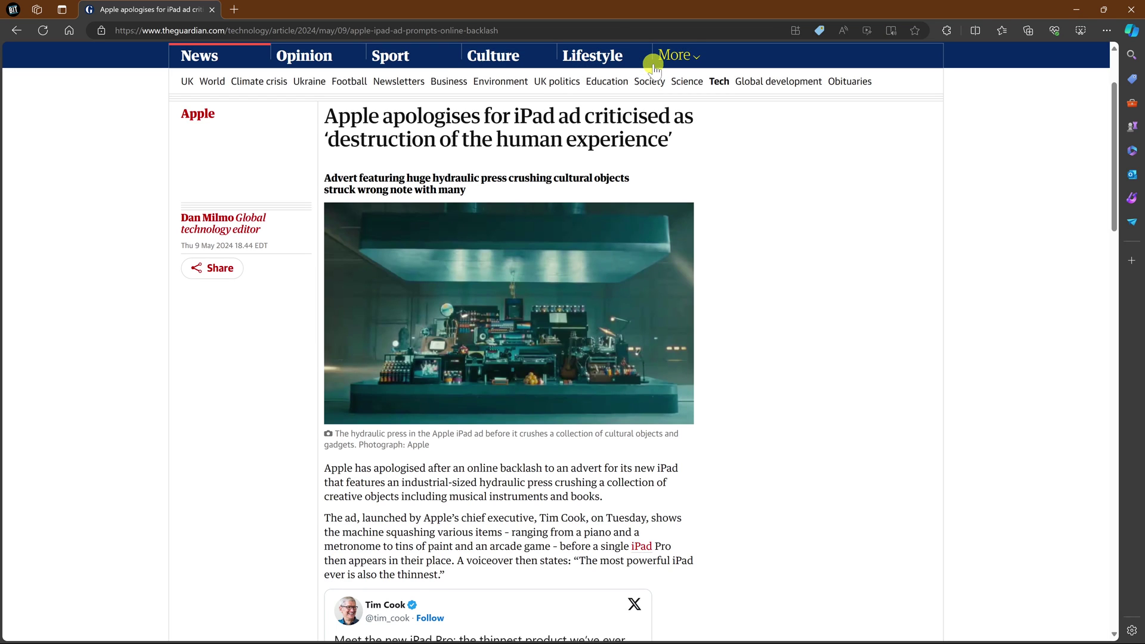
pyautogui.click(1081, 32)
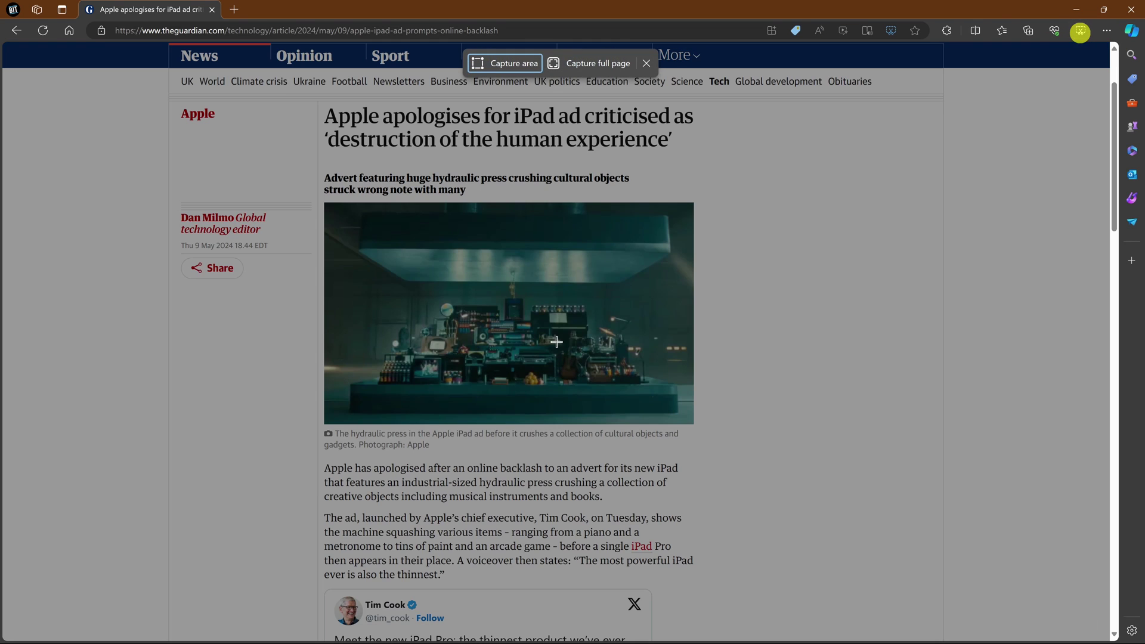
pyautogui.click(608, 64)
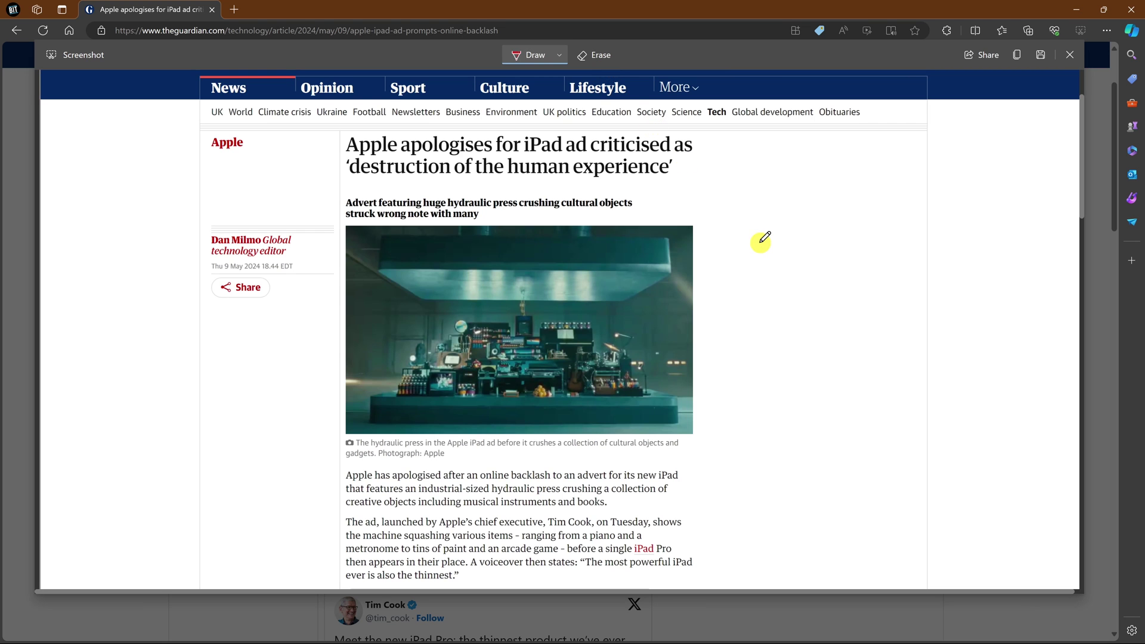
pyautogui.scroll(-7, 762, 242)
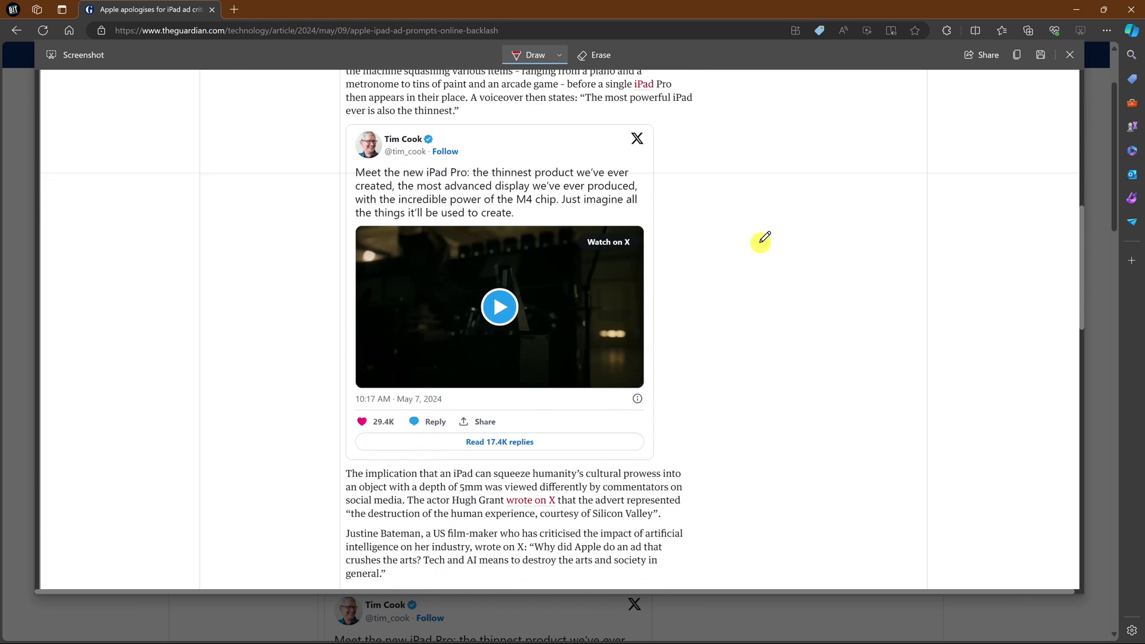
pyautogui.click(561, 56)
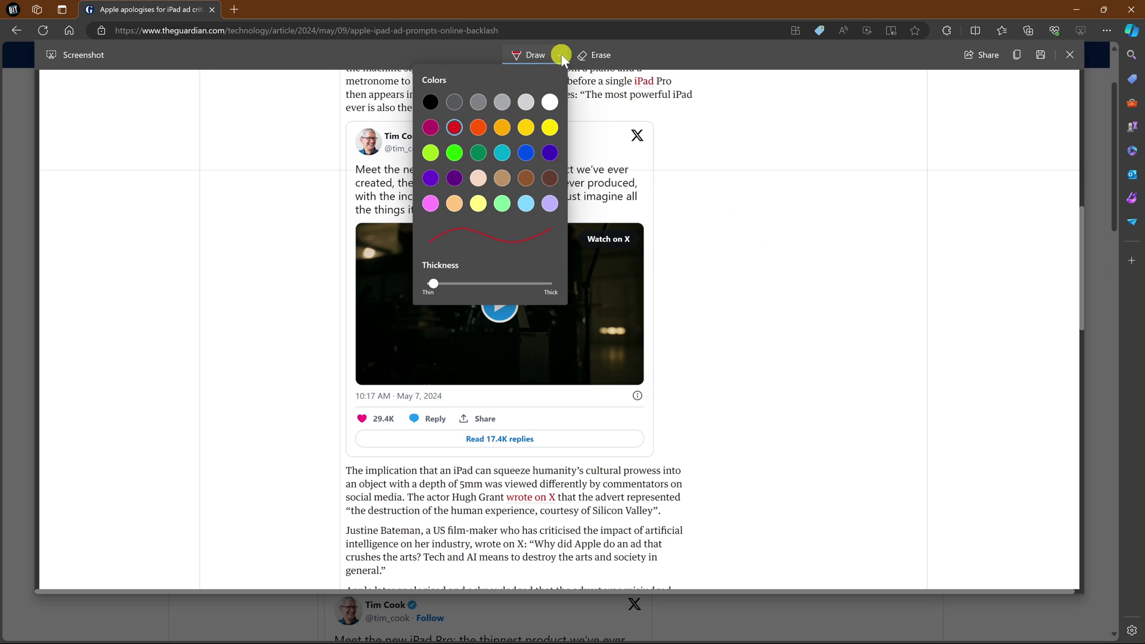
pyautogui.click(602, 55)
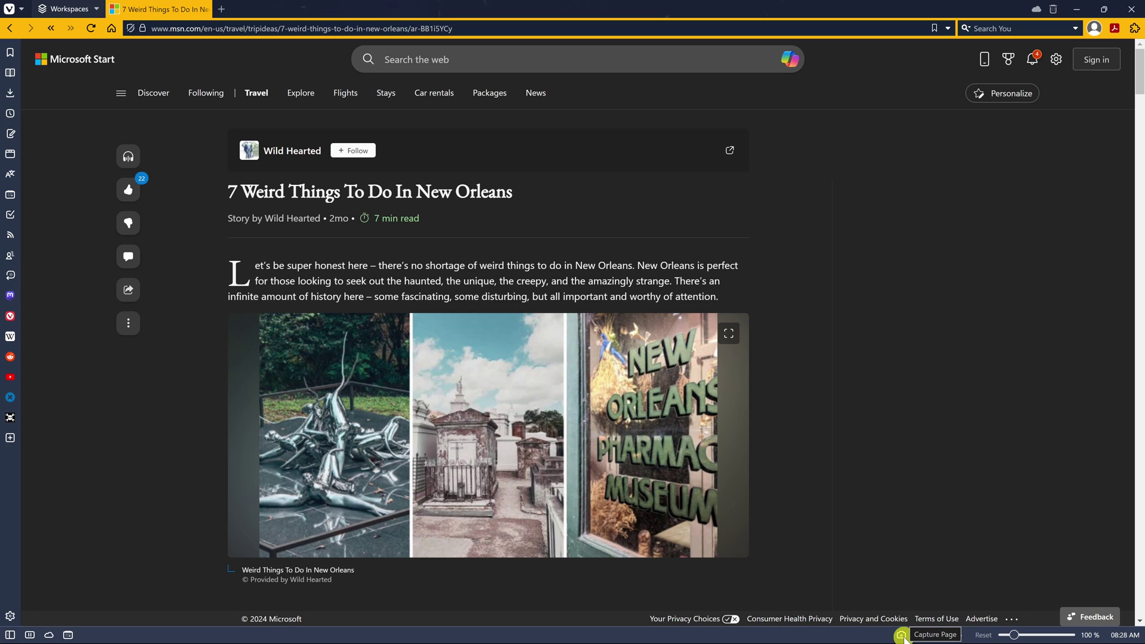
# Capture the New Orleans article as a full-page JPEG with Vivaldi's Capture Page tool.
pyautogui.click(902, 636)
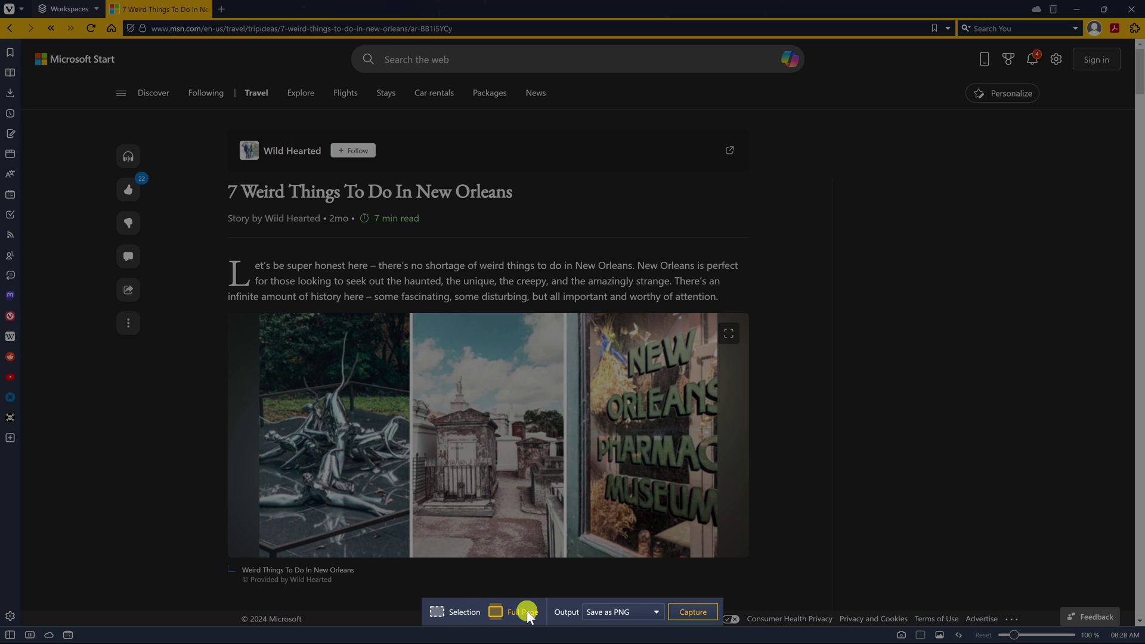
pyautogui.click(649, 610)
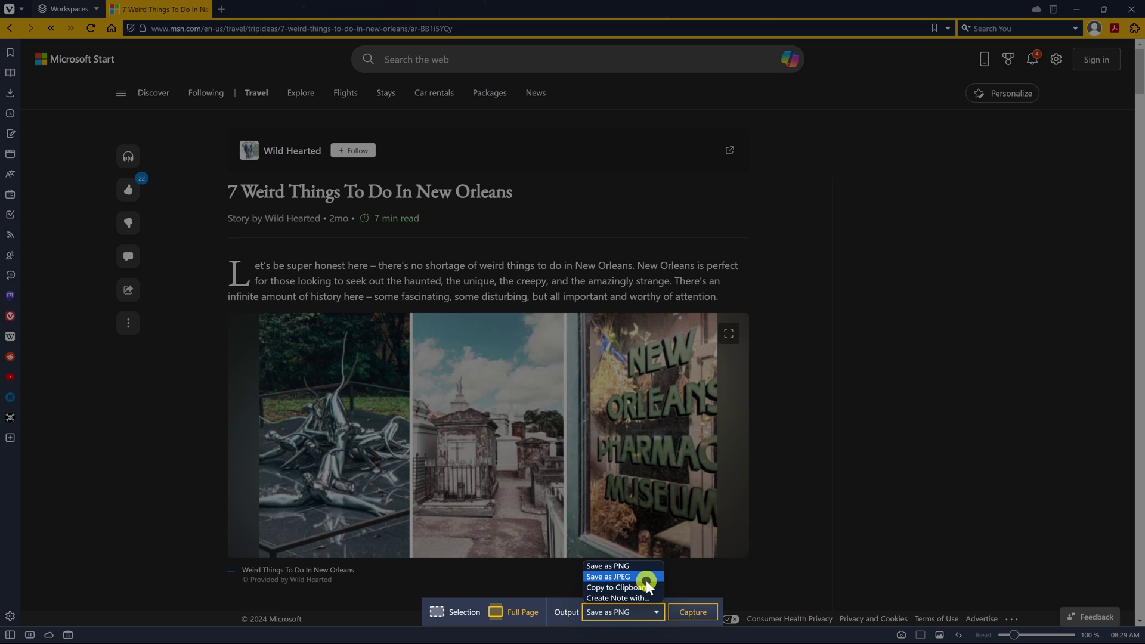
pyautogui.click(646, 581)
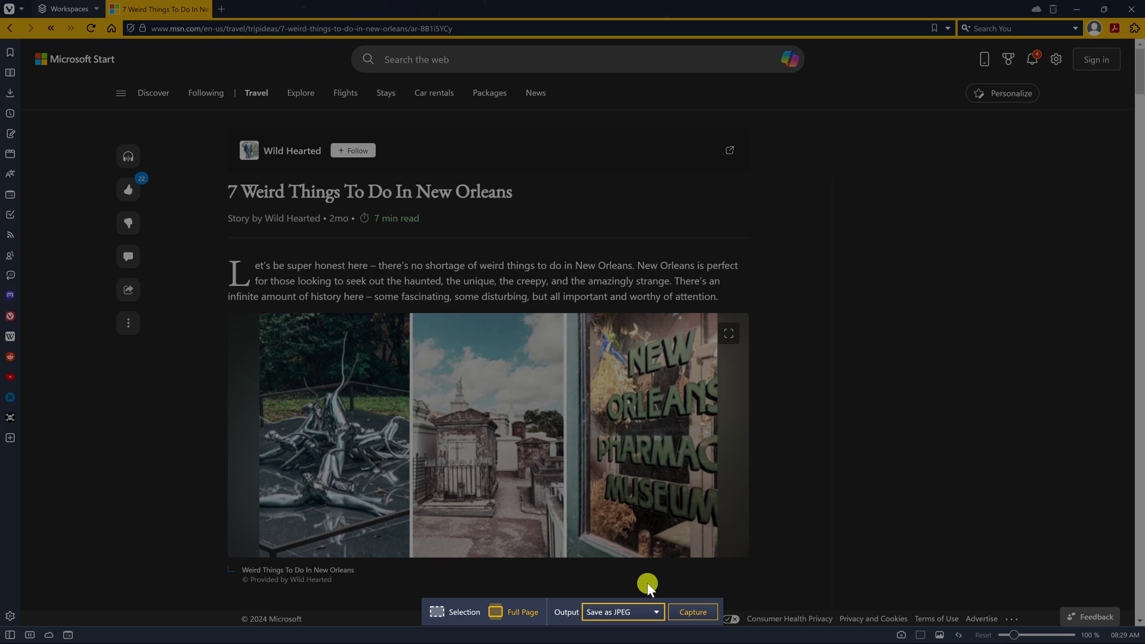
pyautogui.click(692, 613)
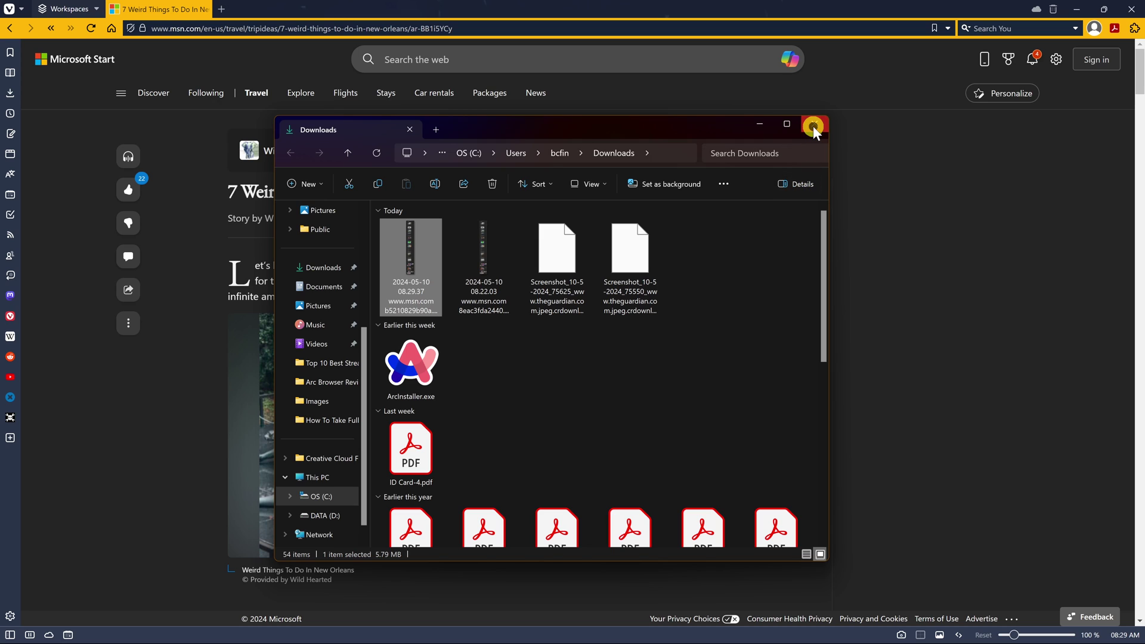
pyautogui.click(814, 126)
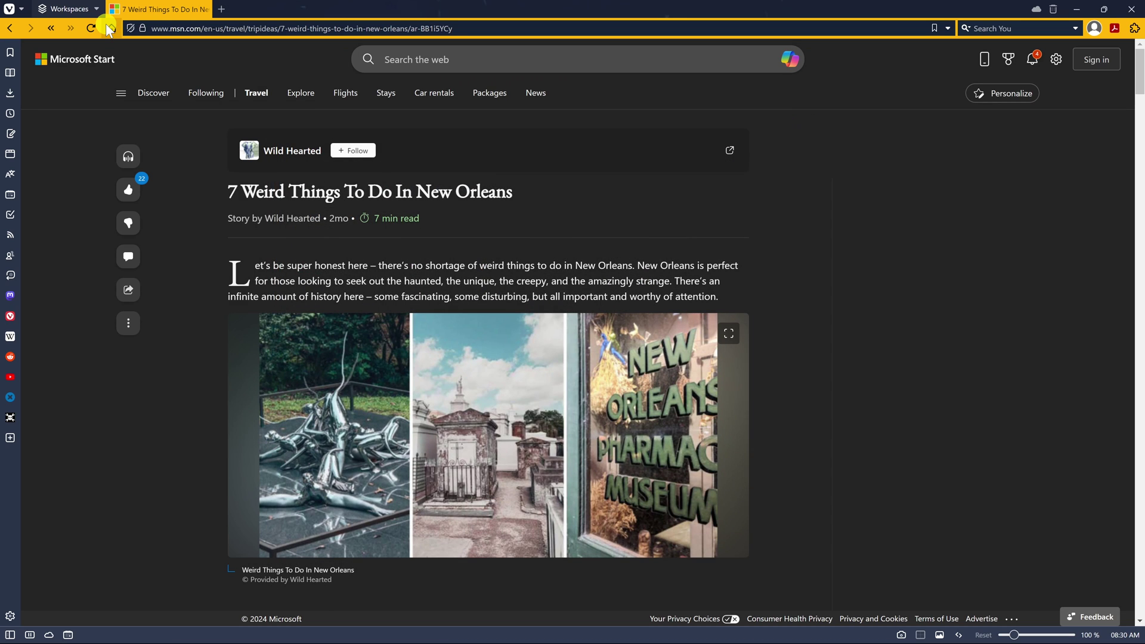
# Show the download location in Vivaldi's Settings > Downloads.
pyautogui.click(21, 10)
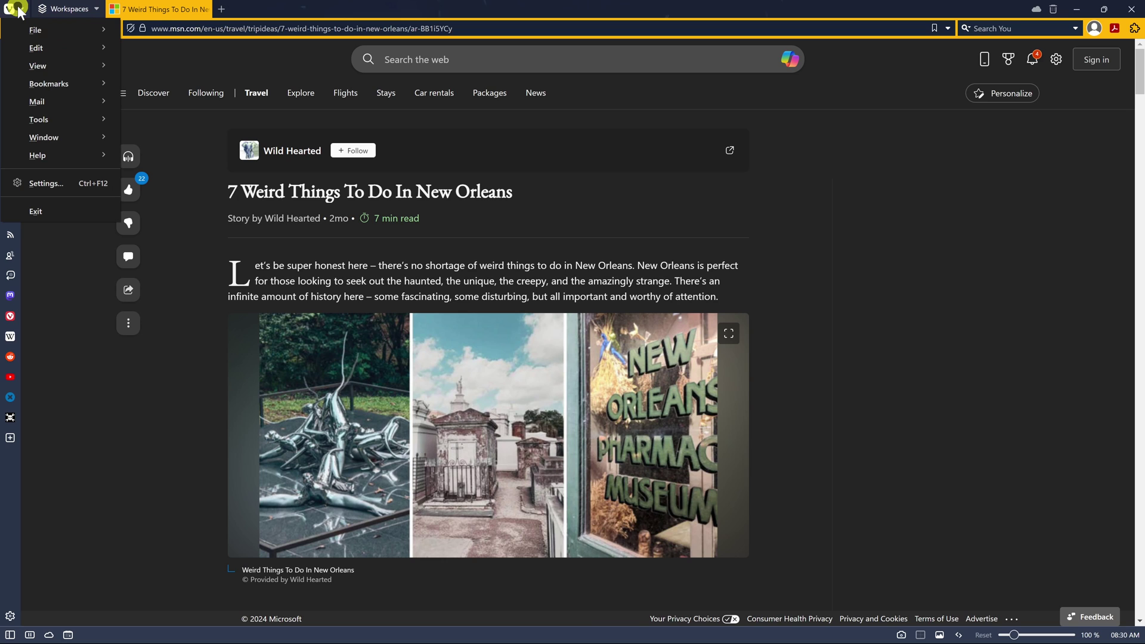
pyautogui.click(55, 184)
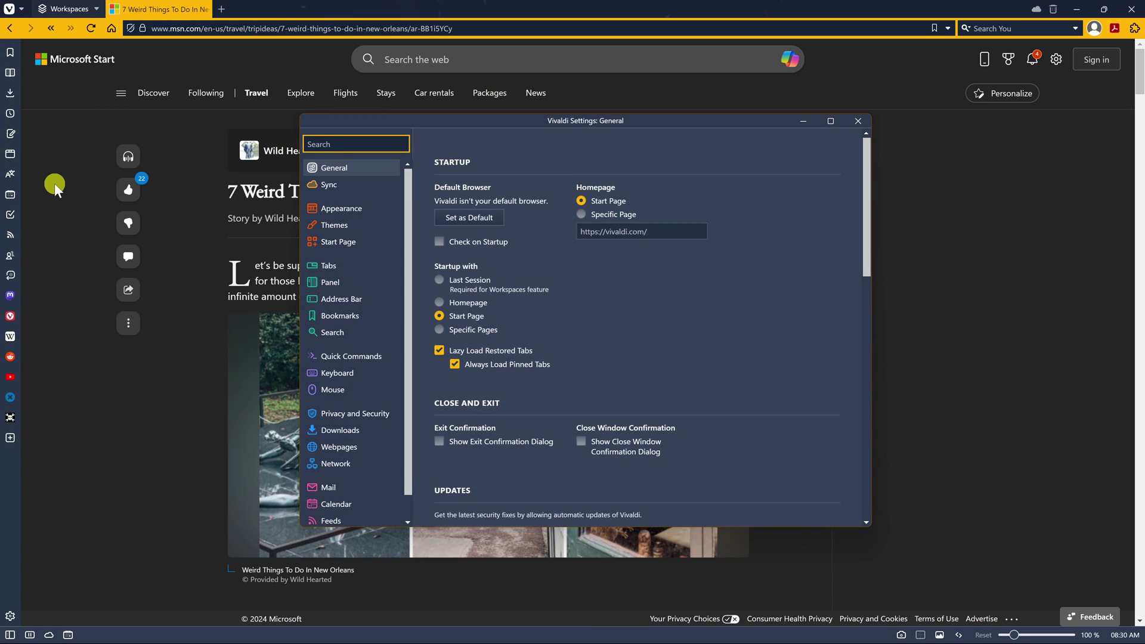
pyautogui.click(355, 428)
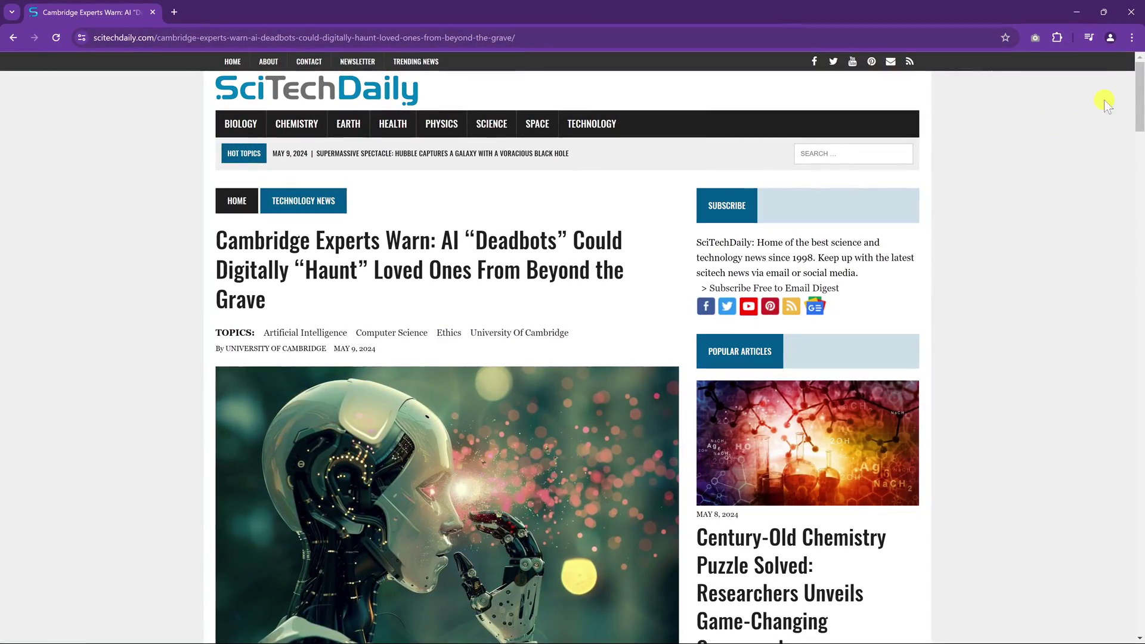
# Print the Deadbots article from Chrome's menu with the destination set to Save as PDF.
pyautogui.click(1131, 37)
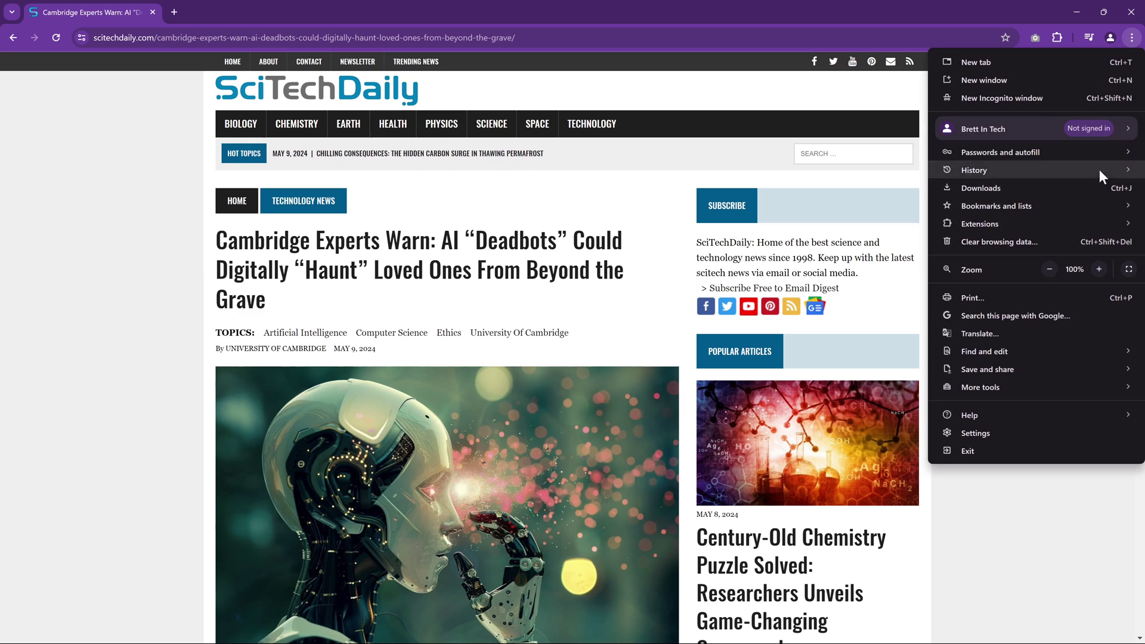
pyautogui.click(1029, 297)
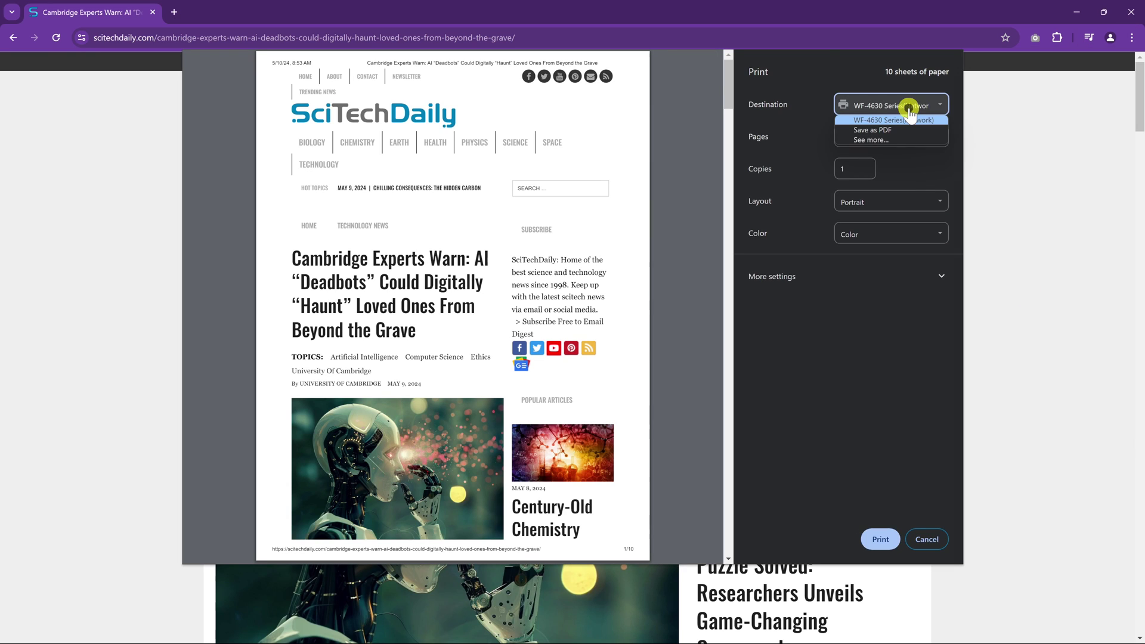
pyautogui.click(905, 132)
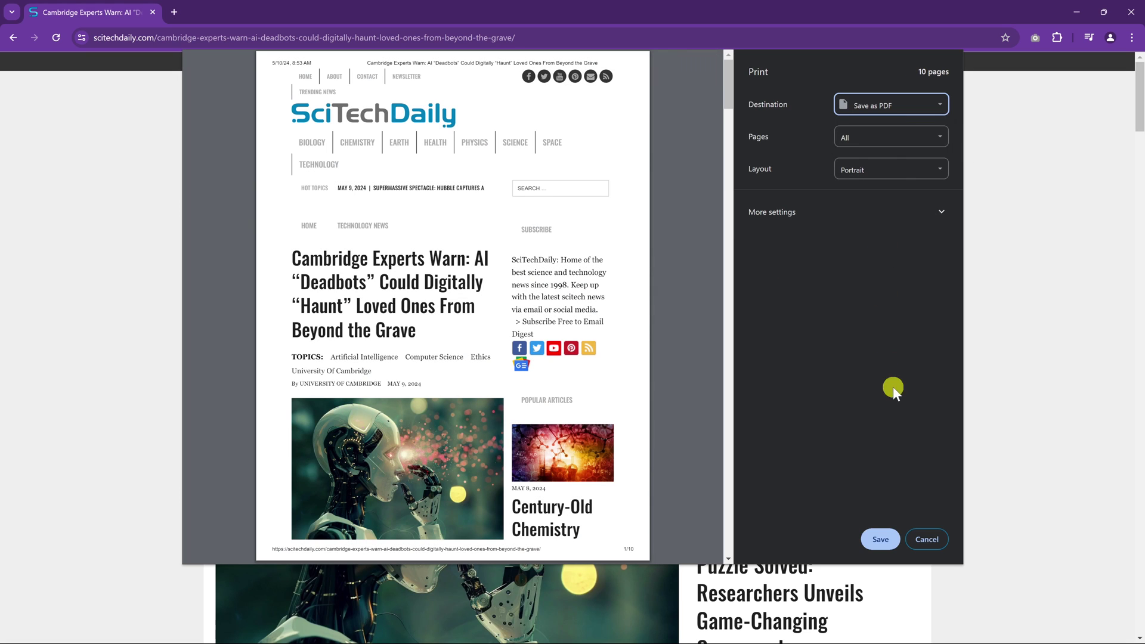
# Save the 10-page article PDF and scroll through pages 2 to 4 in Acrobat.
pyautogui.click(879, 540)
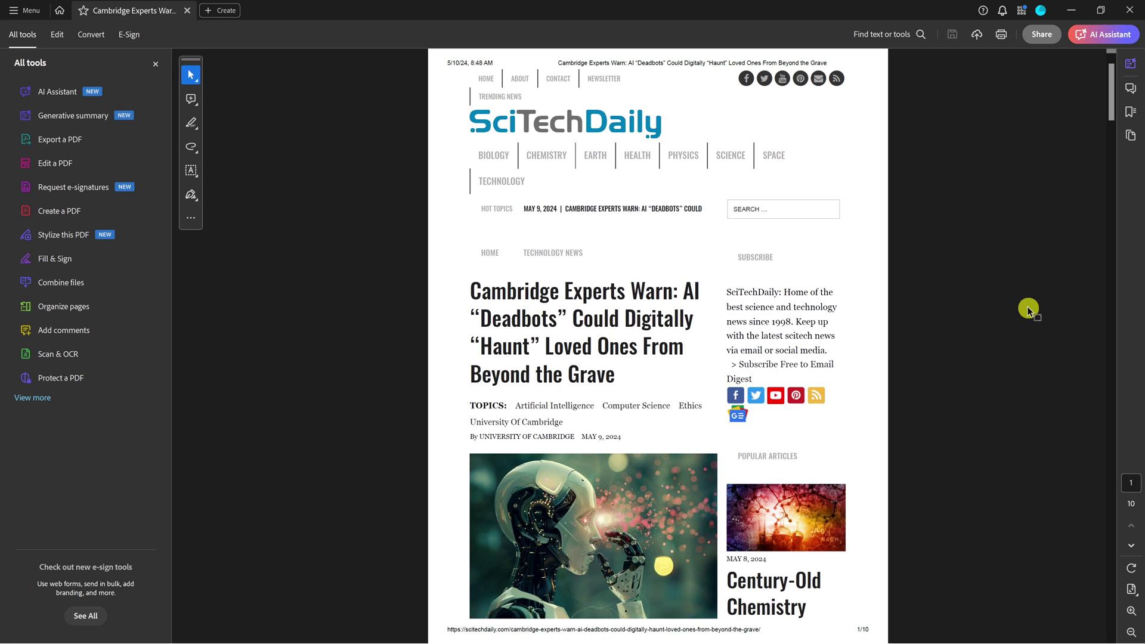
pyautogui.scroll(-10, 1028, 309)
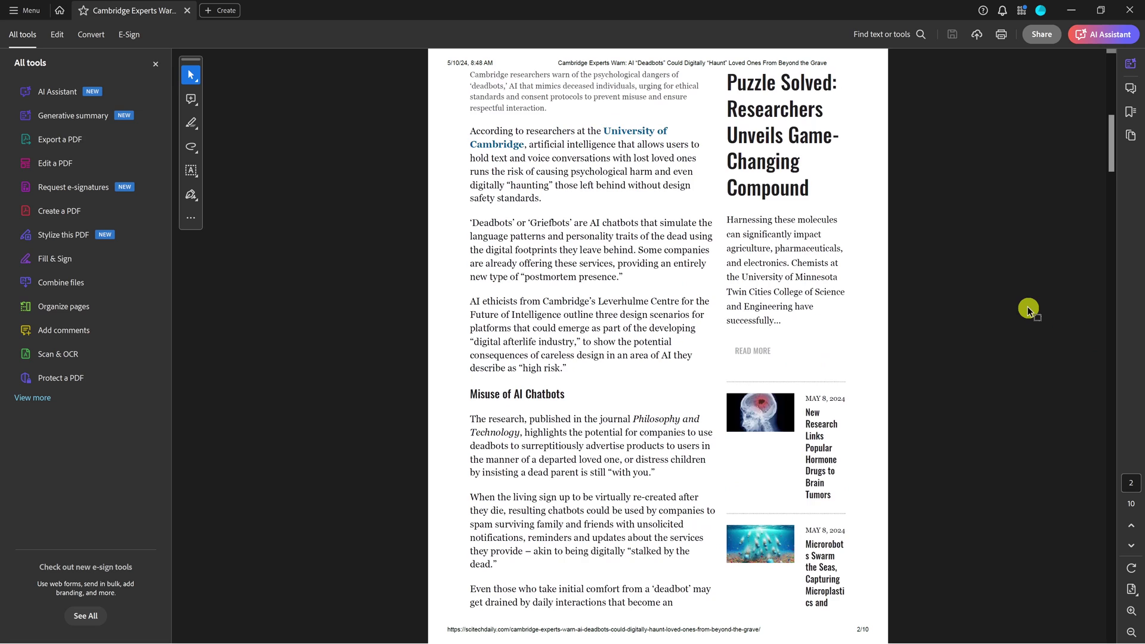
pyautogui.scroll(-10, 1028, 309)
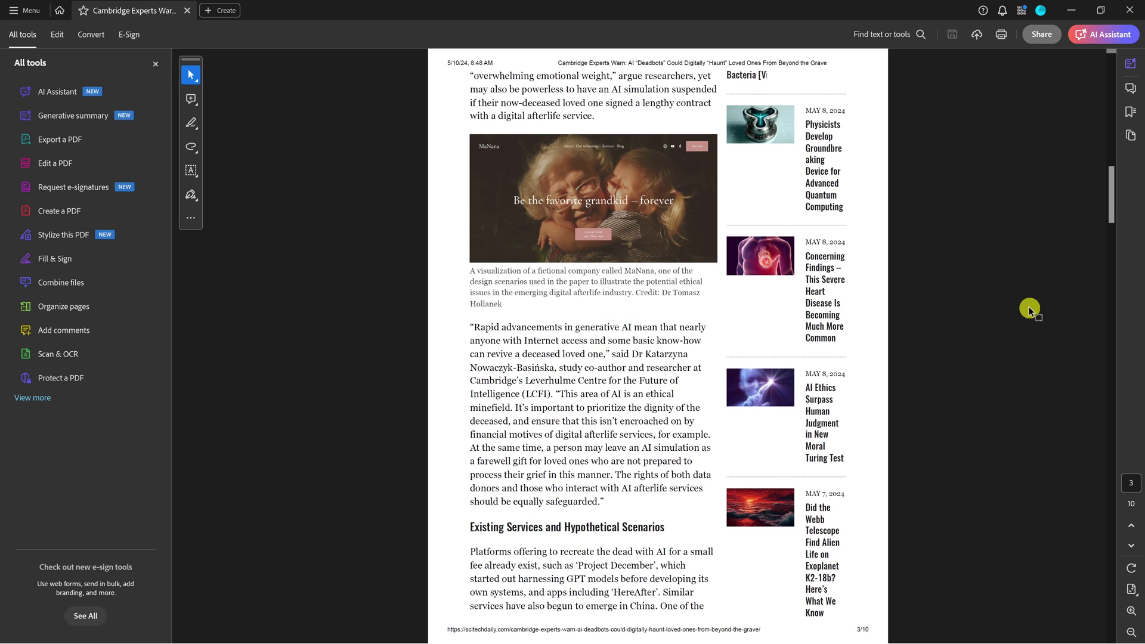
pyautogui.scroll(-10, 1028, 309)
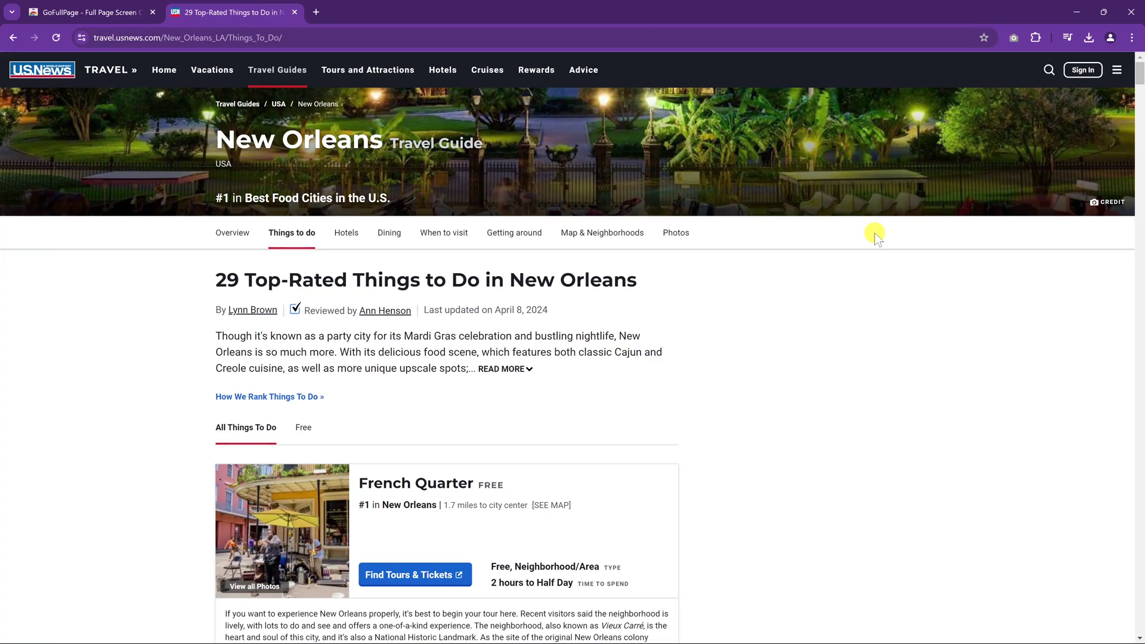
# Capture the U.S. News New Orleans page full-length with the GoFullPage extension.
pyautogui.click(1015, 37)
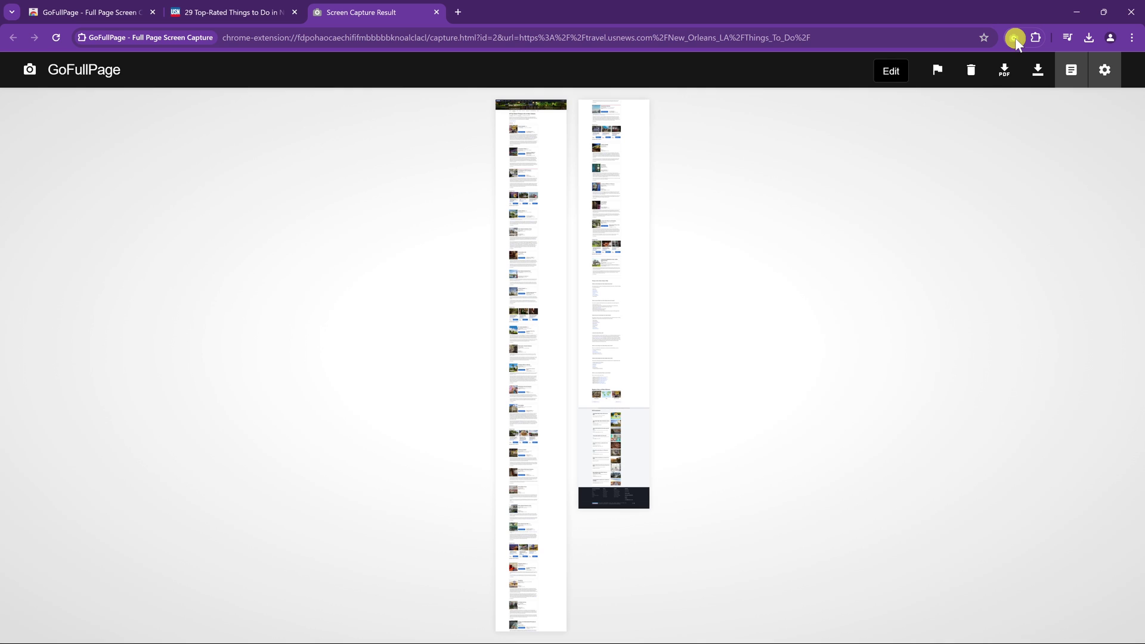
pyautogui.moveTo(889, 74)
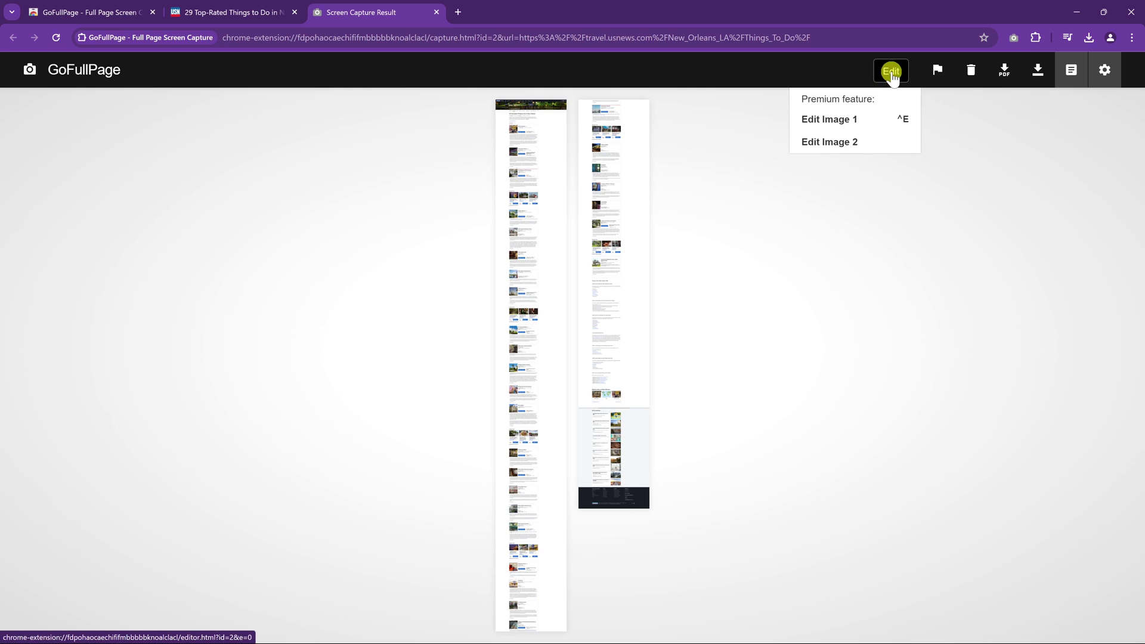
pyautogui.click(863, 123)
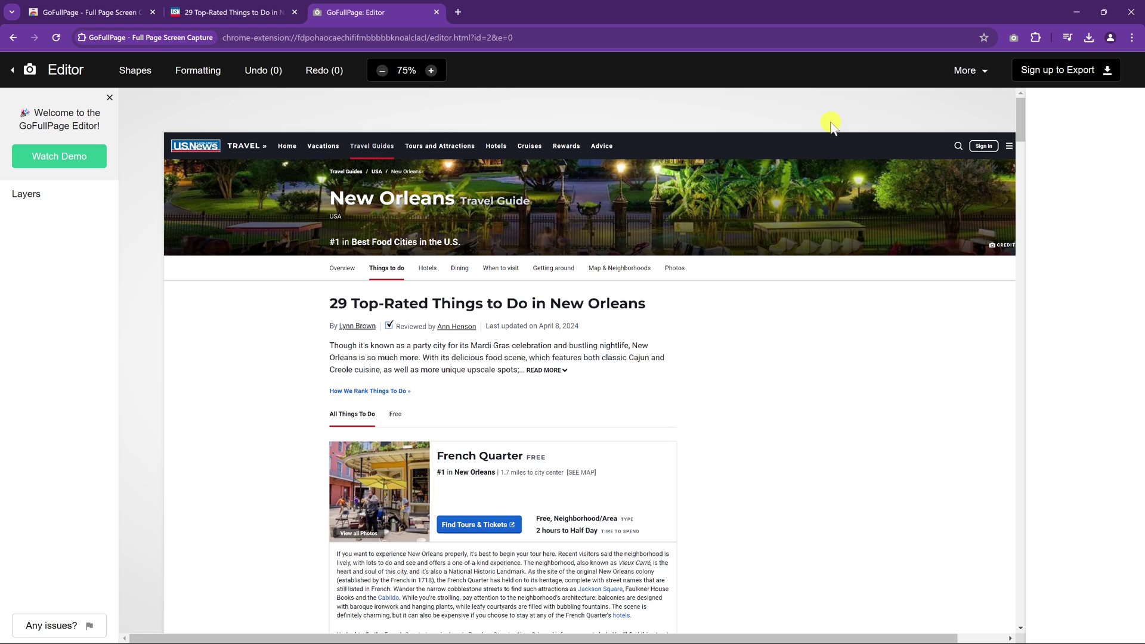
pyautogui.moveTo(135, 70)
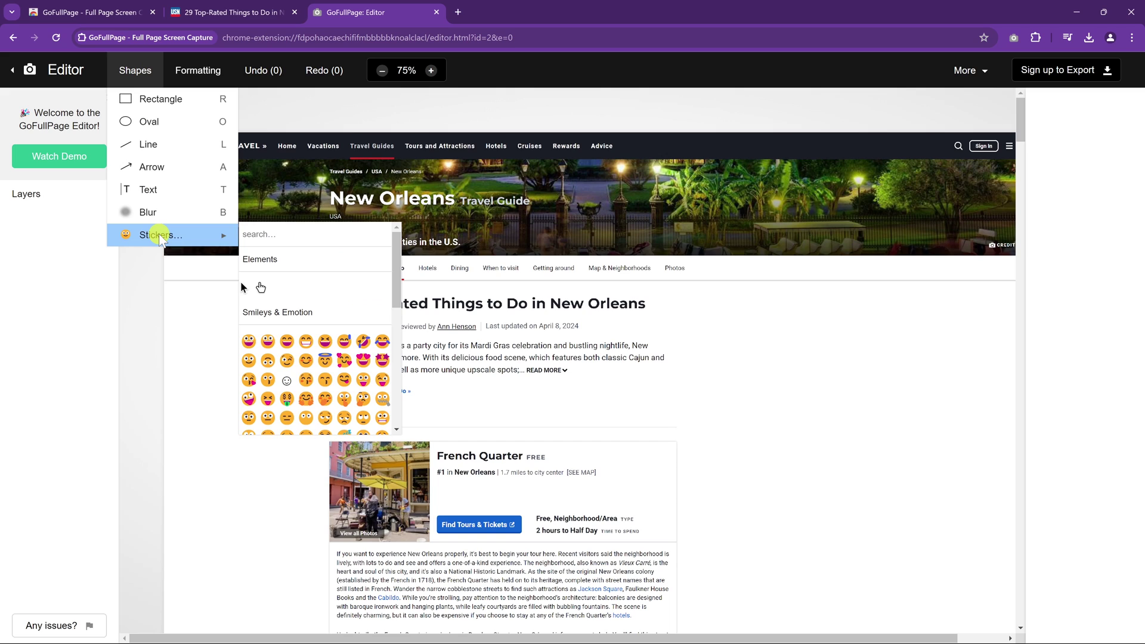
pyautogui.moveTo(209, 70)
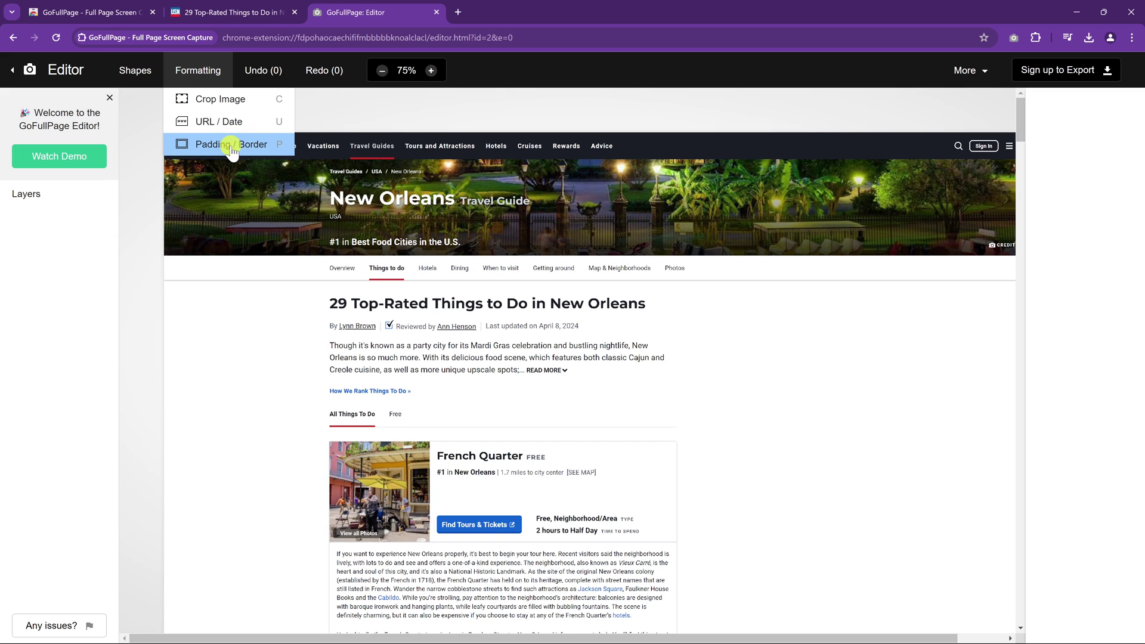
pyautogui.hotkey('alt', 'Left')
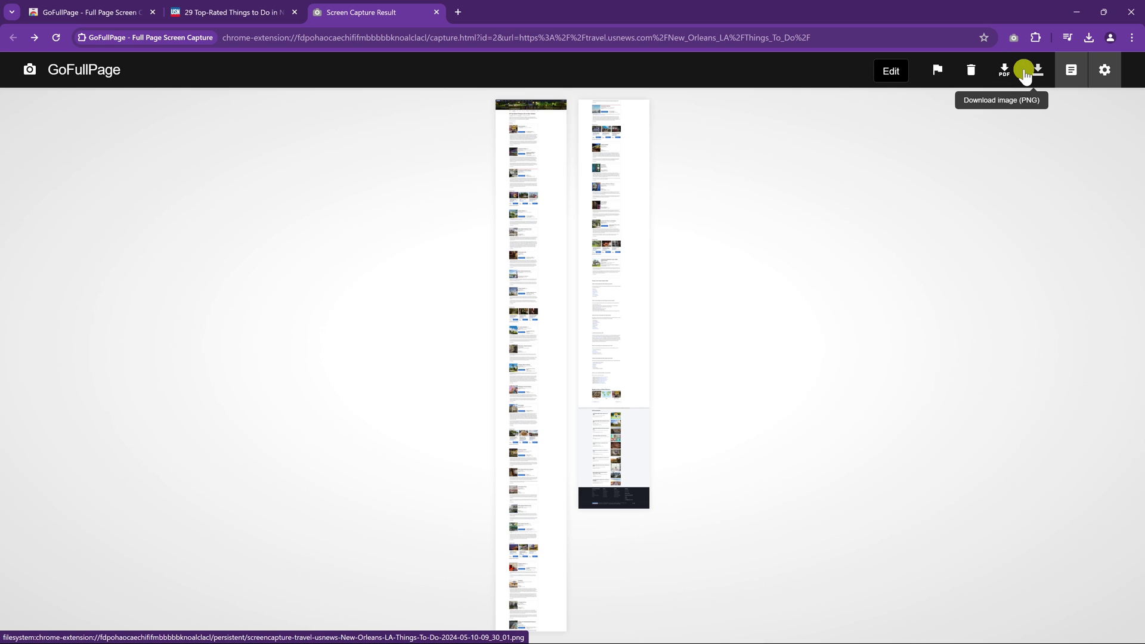
# In GoFullPage options, set Image format to jpg and tick the Save as checkbox.
pyautogui.click(1100, 72)
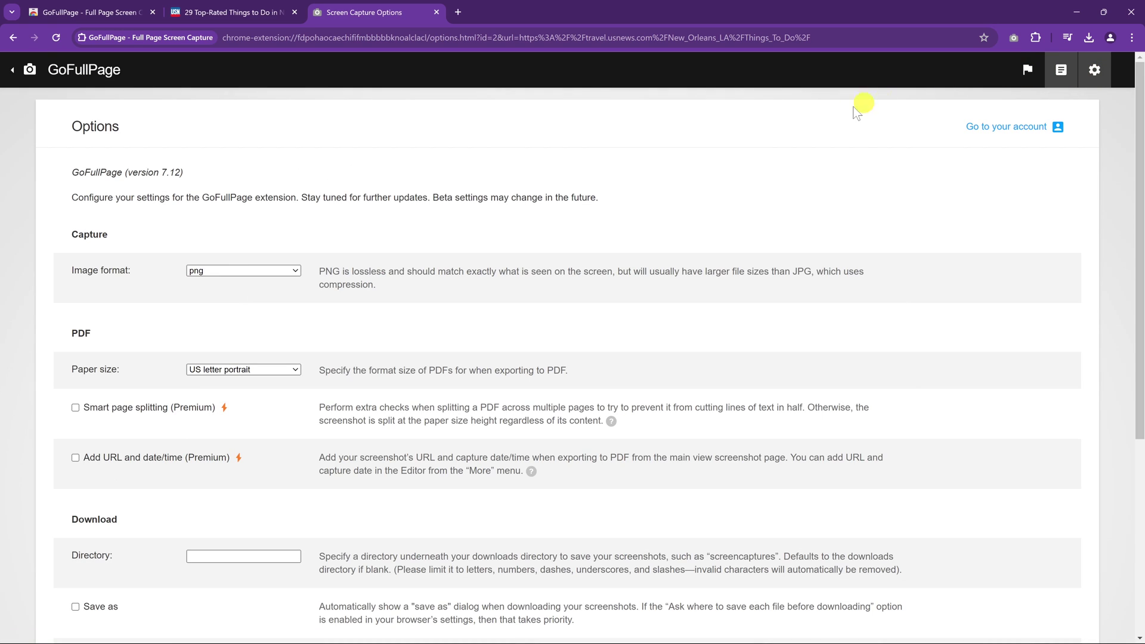
pyautogui.click(295, 271)
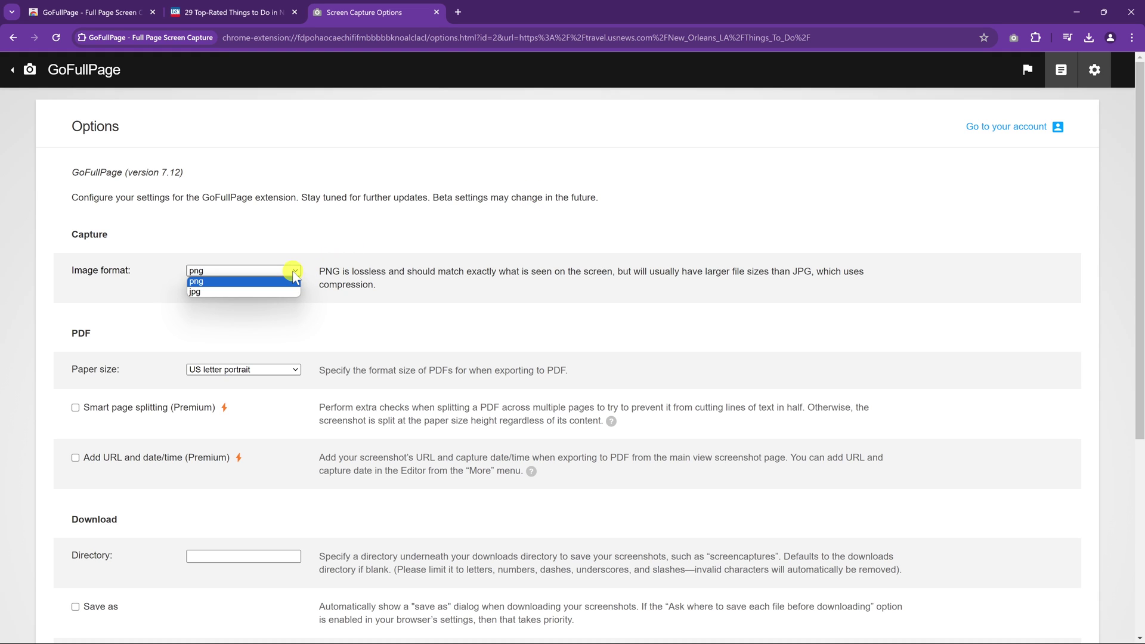
pyautogui.click(282, 292)
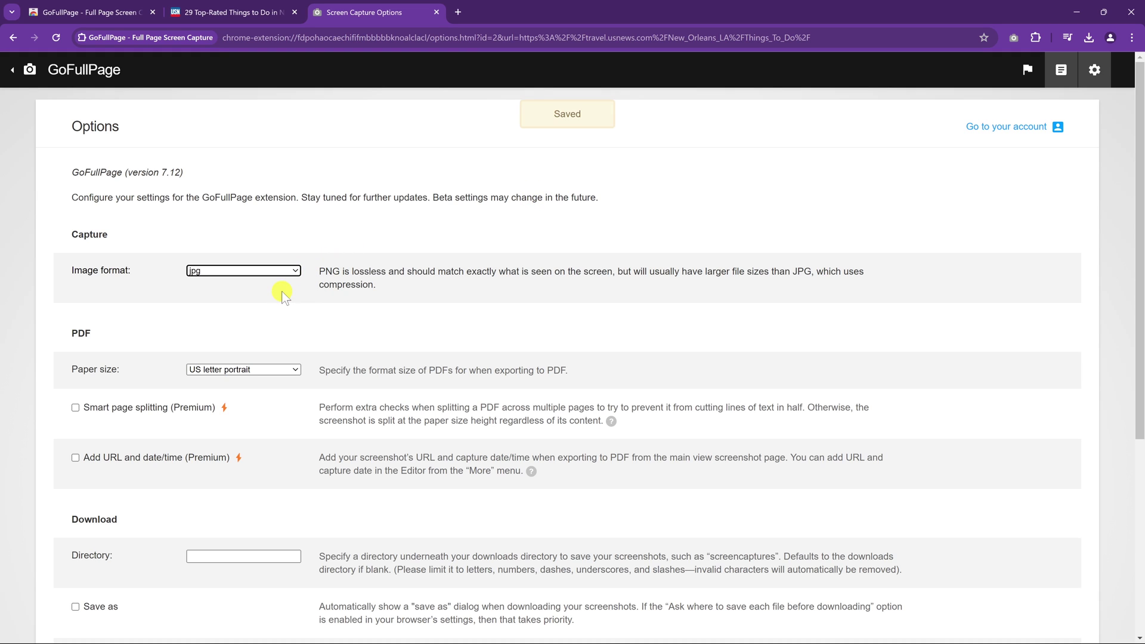
pyautogui.scroll(-2, 282, 293)
pyautogui.scroll(-2, 282, 293)
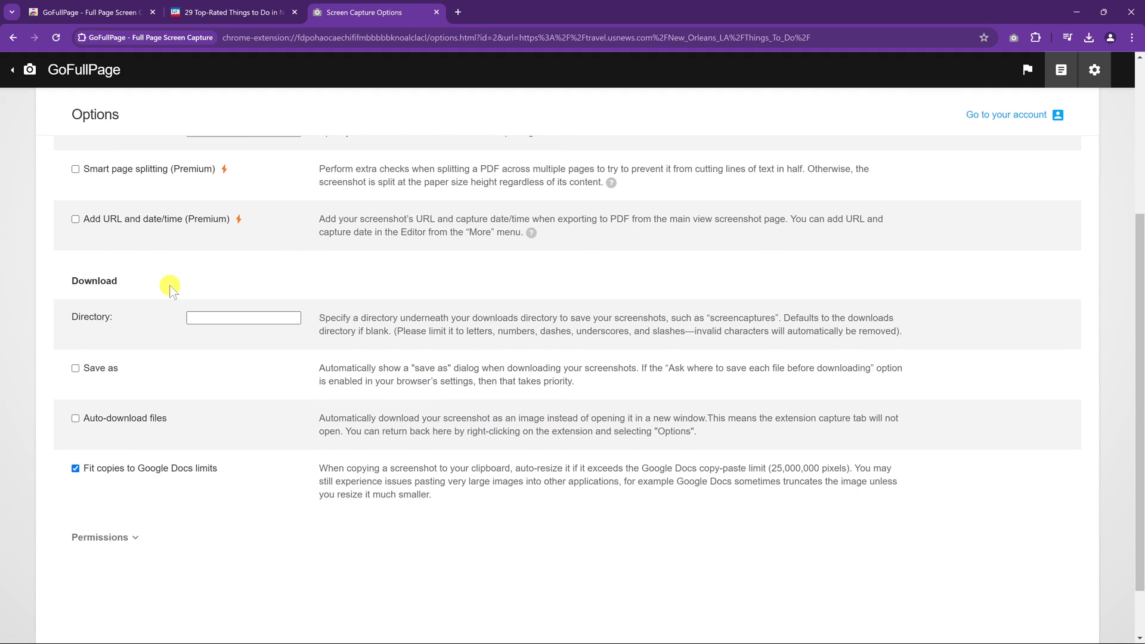
pyautogui.click(76, 368)
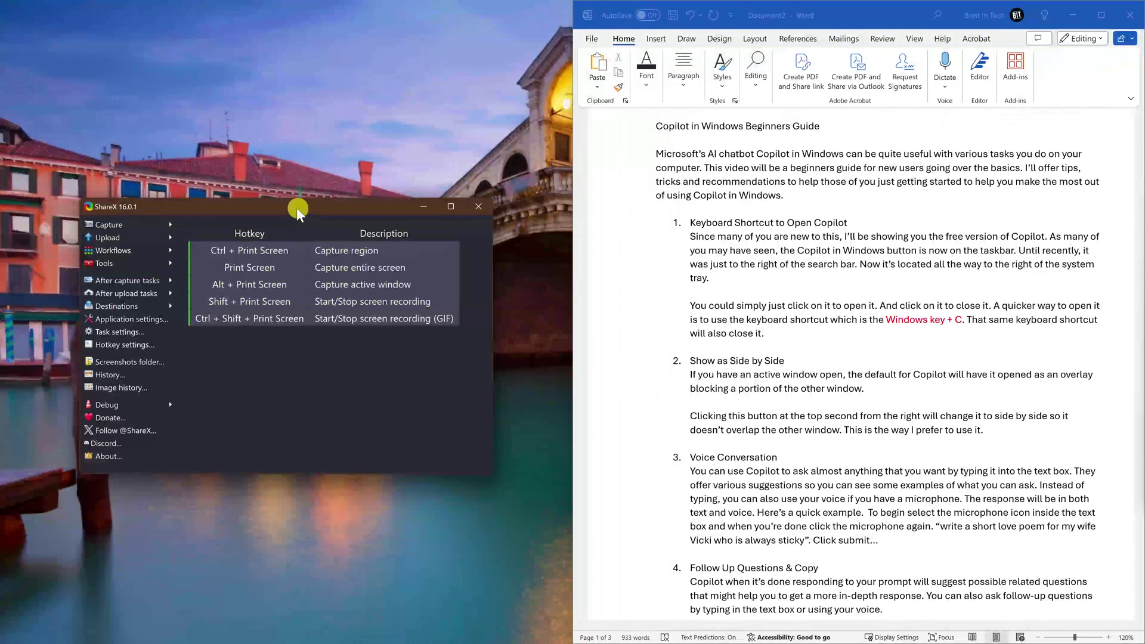
# Make a ShareX scrolling capture of the Word Copilot guide and open it in the image editor.
pyautogui.click(161, 225)
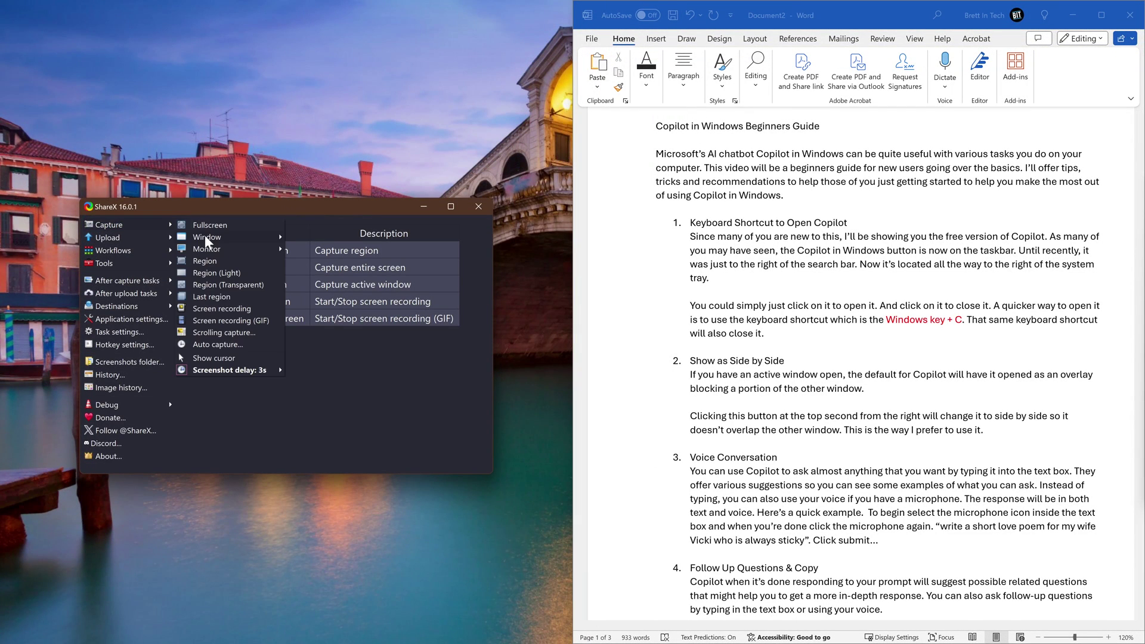
pyautogui.click(221, 331)
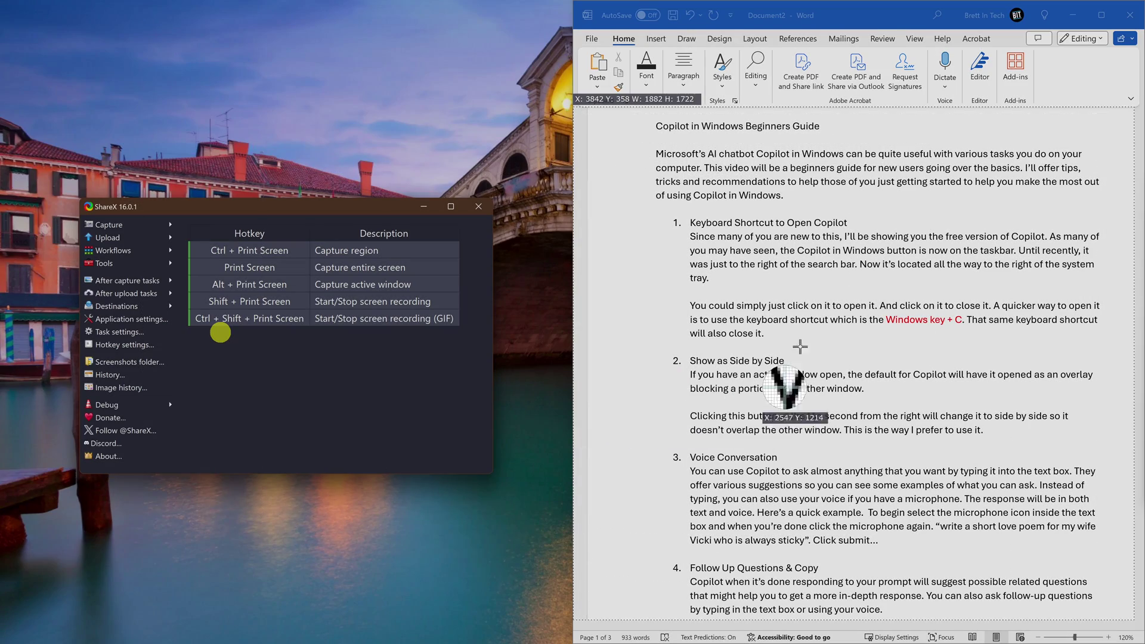
pyautogui.click(833, 326)
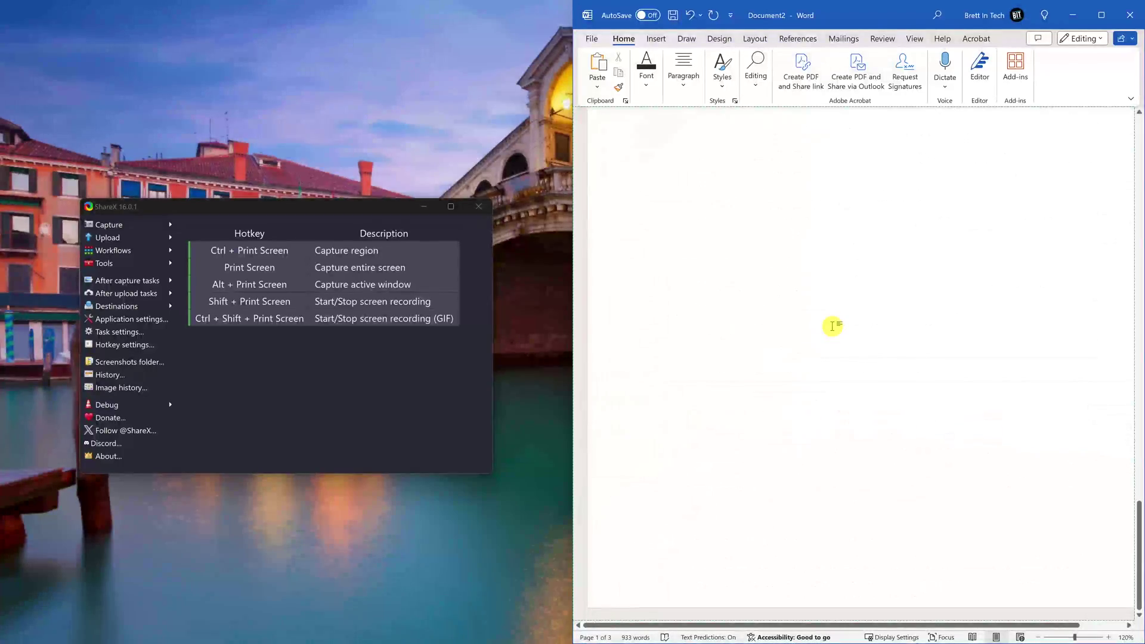
pyautogui.scroll(-12, 833, 382)
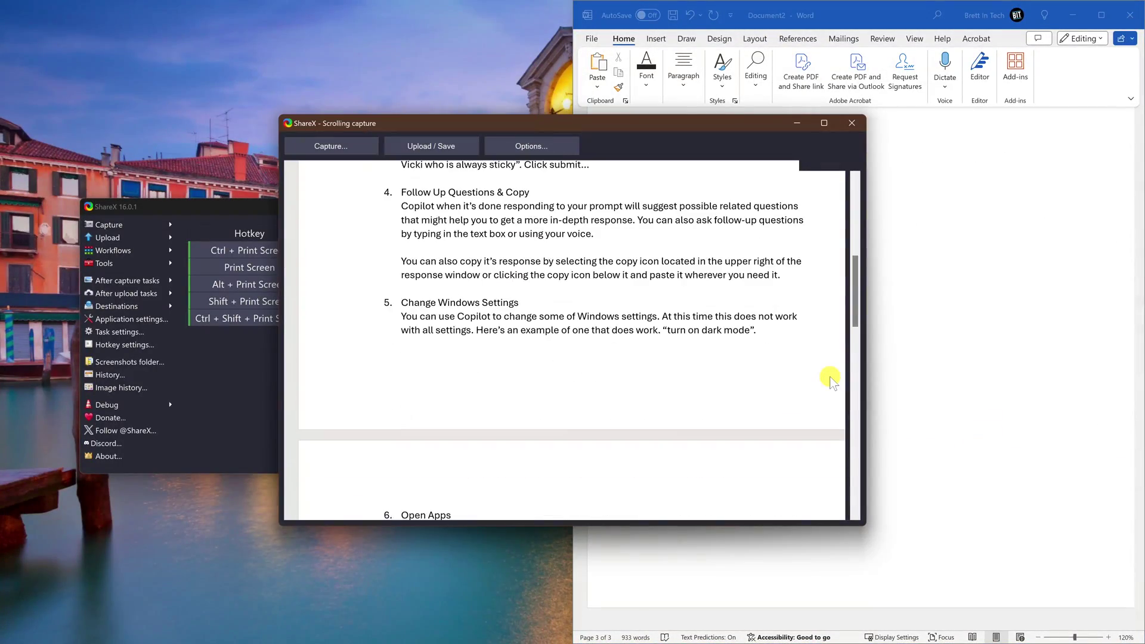
pyautogui.scroll(-5, 833, 382)
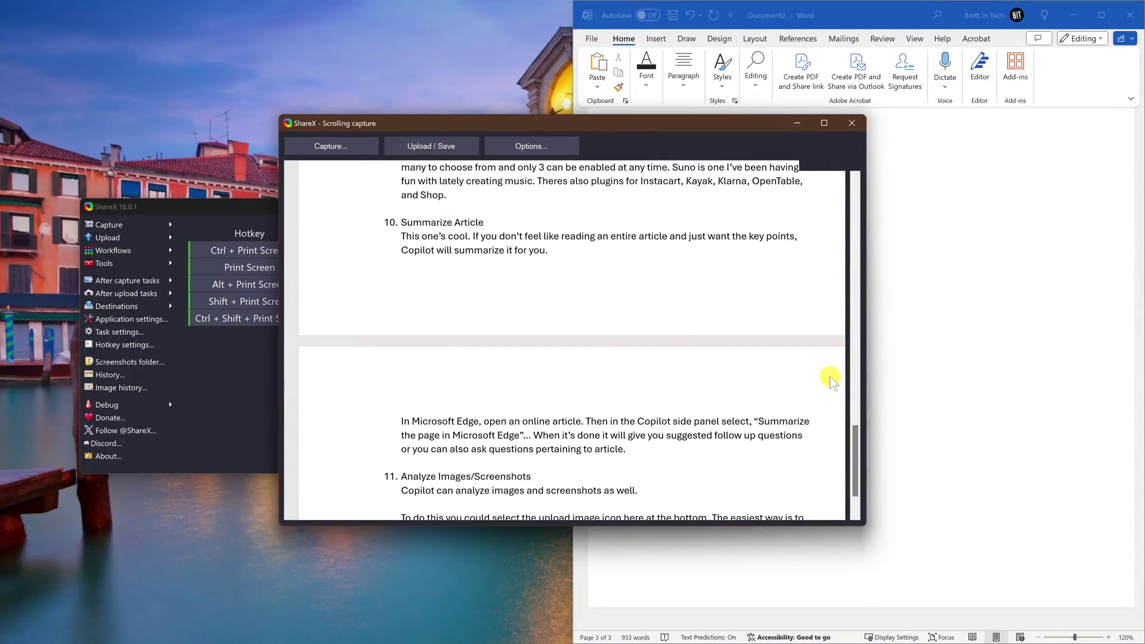
pyautogui.click(442, 148)
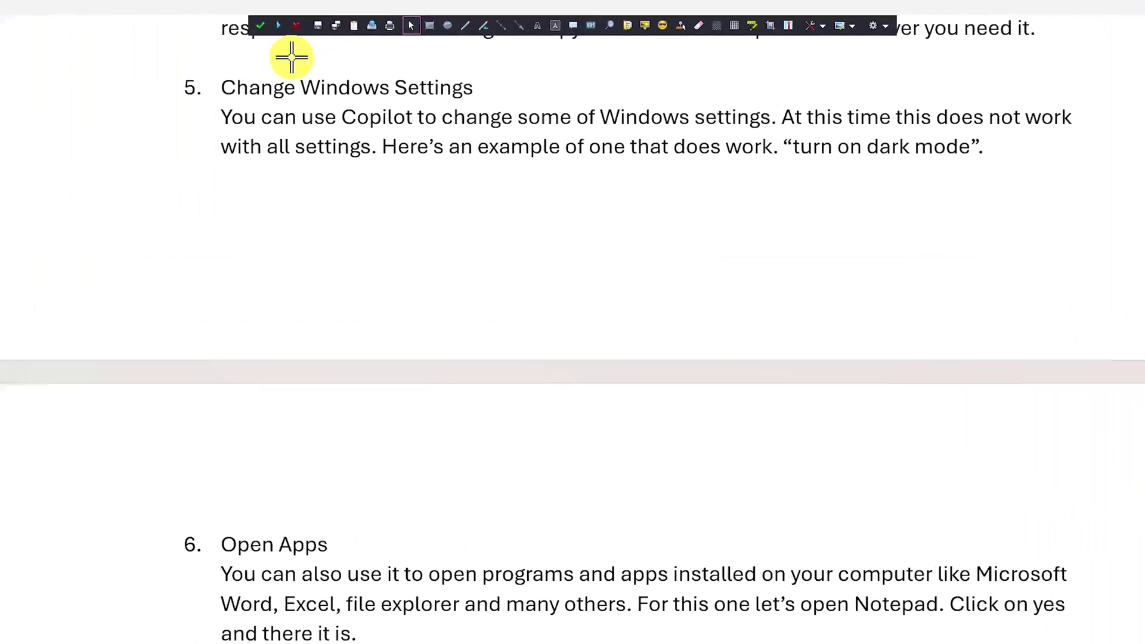